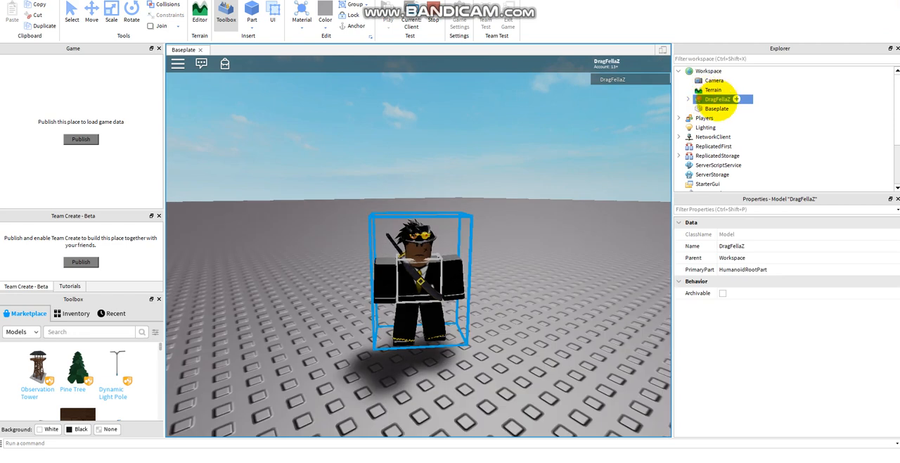
Copy the player's character model from the Workspace of the running playtest, and stop the test.
right_click(717, 101)
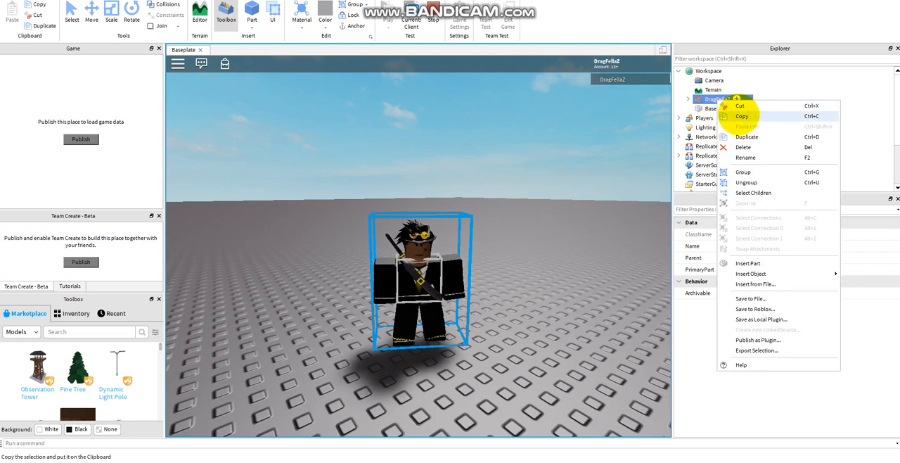
click(728, 98)
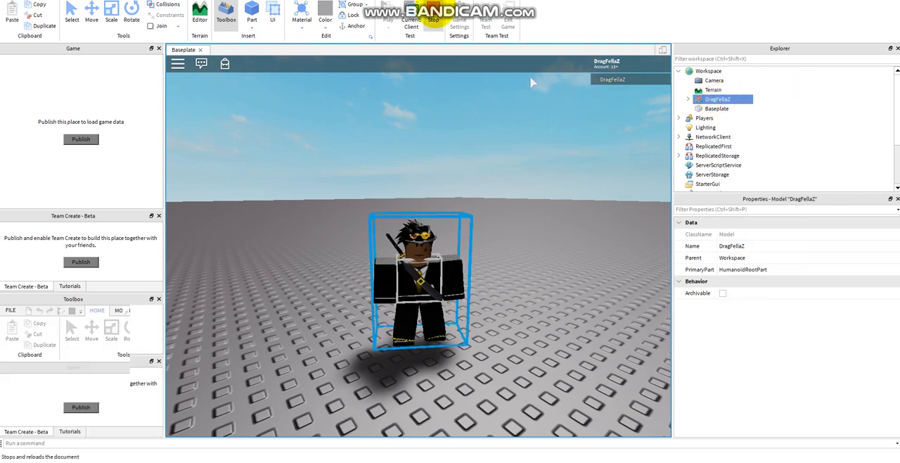
click(433, 20)
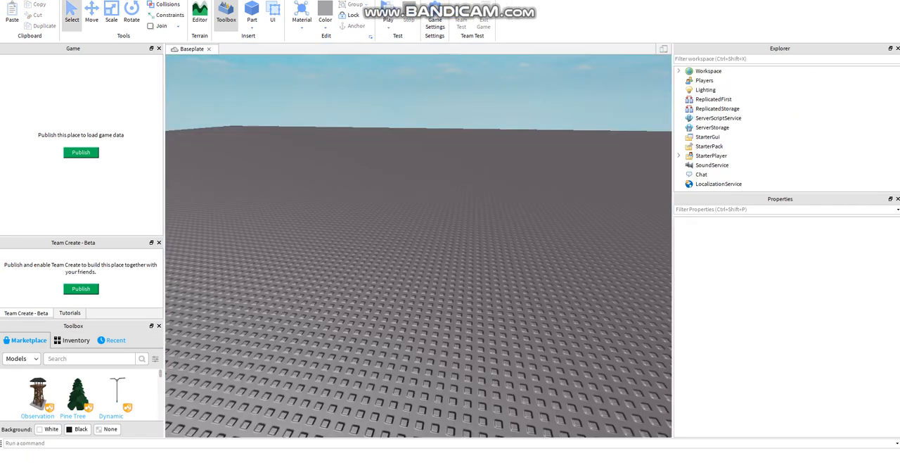
Paste the copied character model into the Baseplate place as an NPC.
click(378, 187)
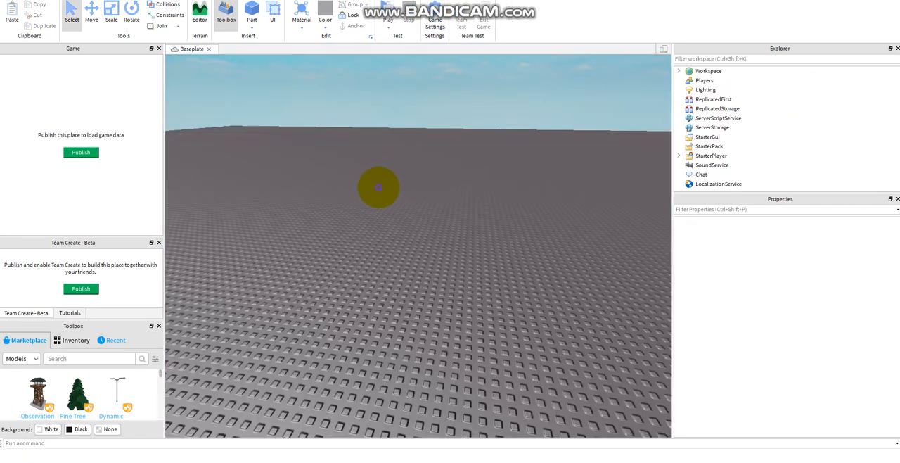
right_click(380, 187)
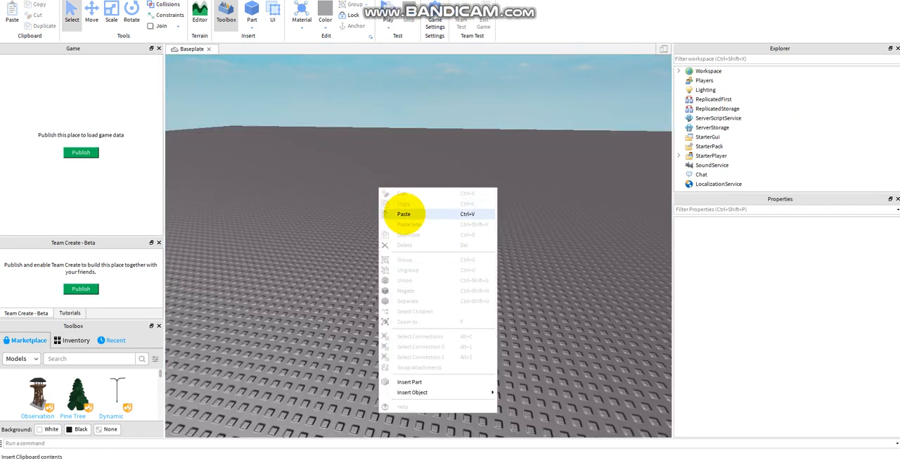
click(404, 214)
scroll(445, 260, up, 5)
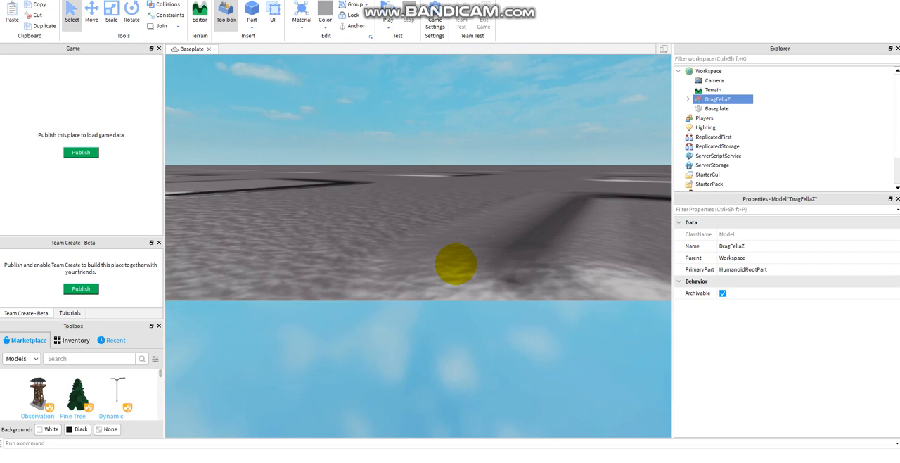
scroll(458, 262, down, 10)
right_drag(461, 267, 481, 239)
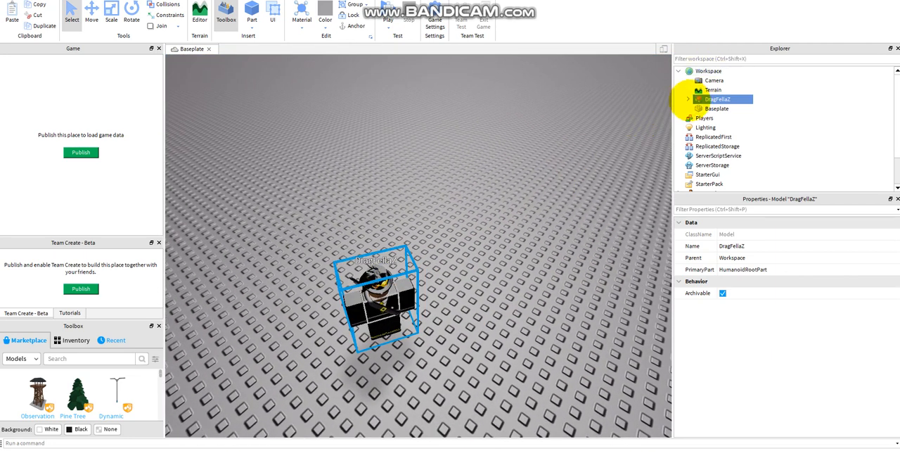
Insert a Dialog object into the Head part of the pasted character.
click(689, 99)
scroll(699, 133, down, 1)
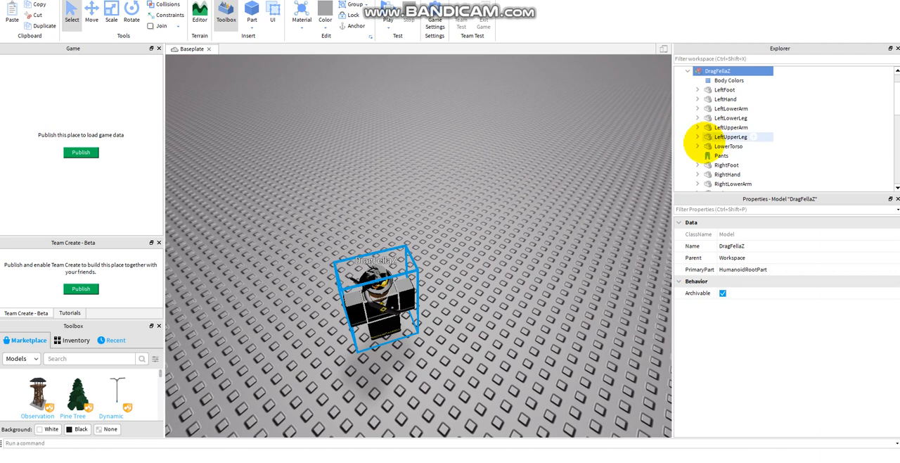
scroll(703, 141, down, 5)
click(710, 165)
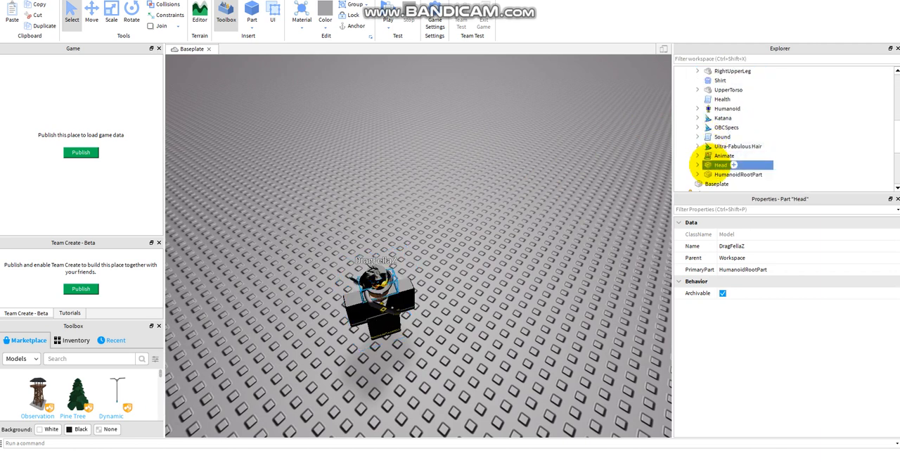
click(734, 165)
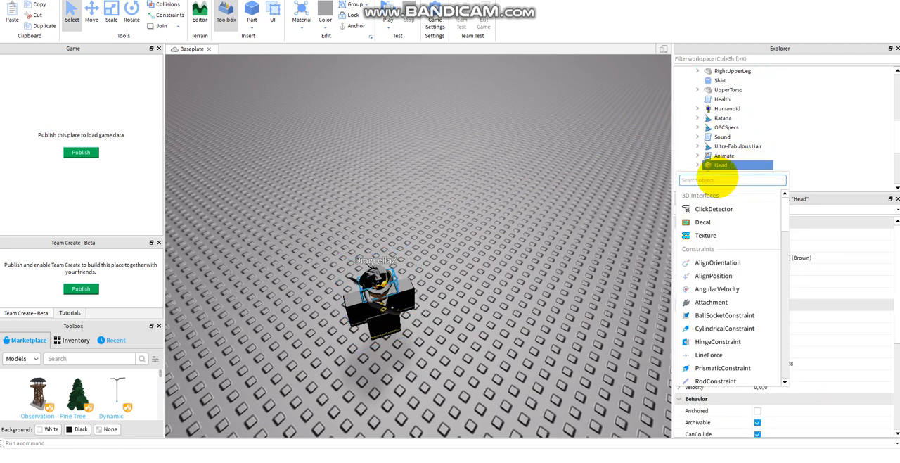
text(dialog)
key(Return)
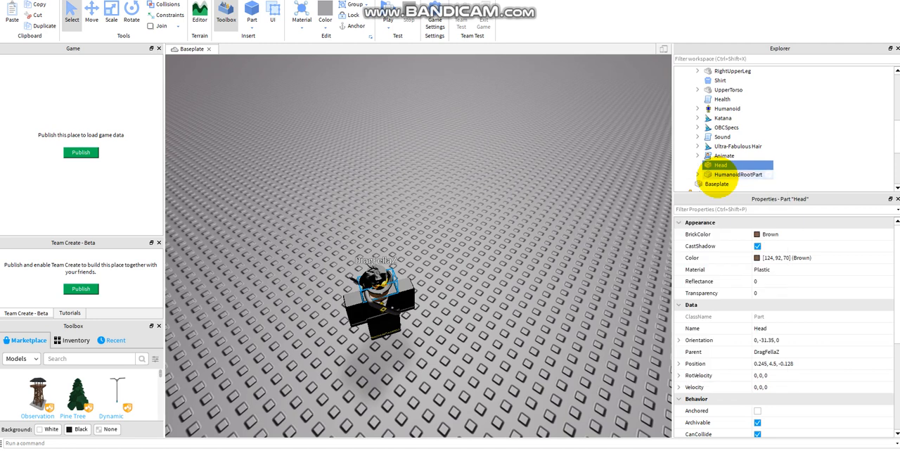
Set the GoodbyeDialog of the Dialog under Head to "No!".
scroll(724, 161, down, 6)
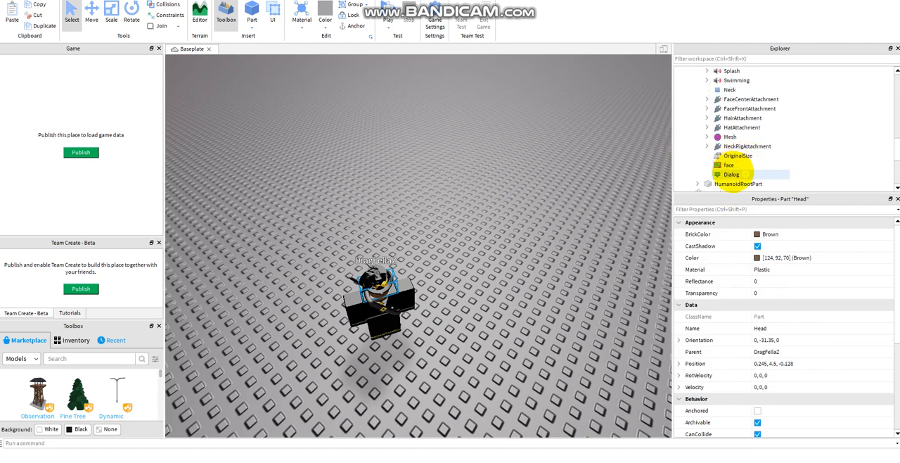
click(732, 174)
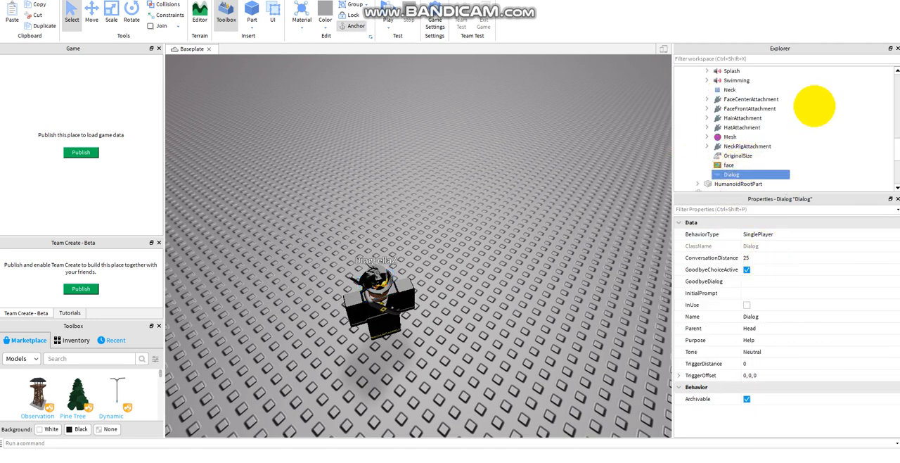
click(752, 278)
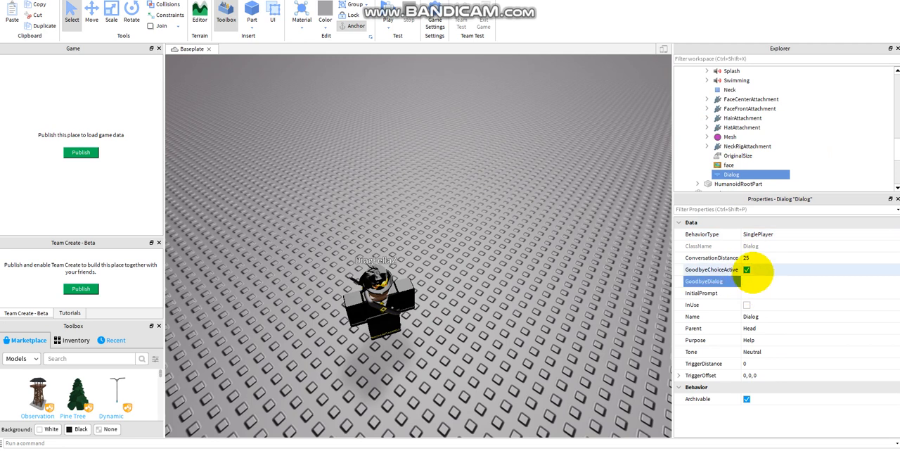
text(G)
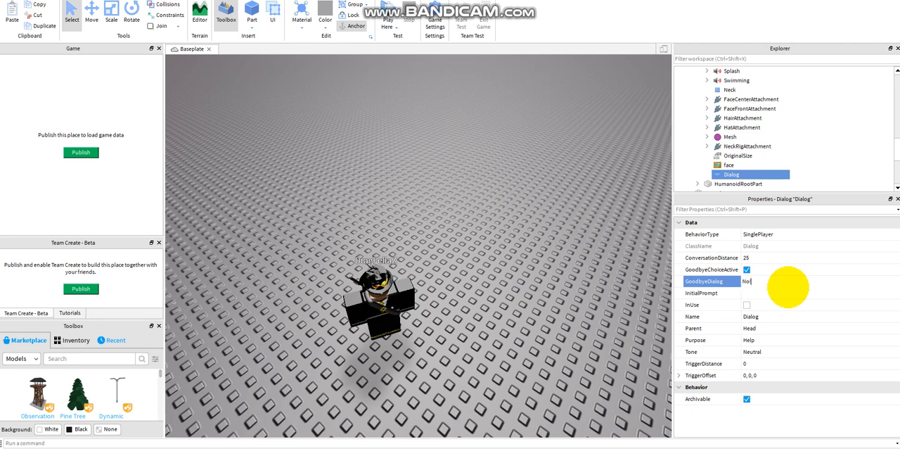
Set the Dialog's InitialPrompt to "Are You Gonna Subscribe Like And Share For More Episodes?".
click(759, 292)
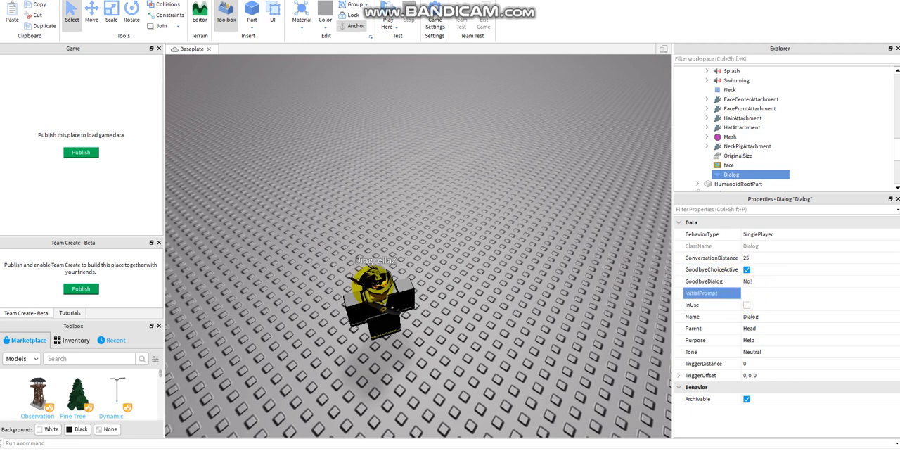
text(Subsc)
key(BackSpace)
key(BackSpace)
key(BackSpace)
key(BackSpace)
key(BackSpace)
key(BackSpace)
key(BackSpace)
key(BackSpace)
text(Are You Gonna Subscribe Like And)
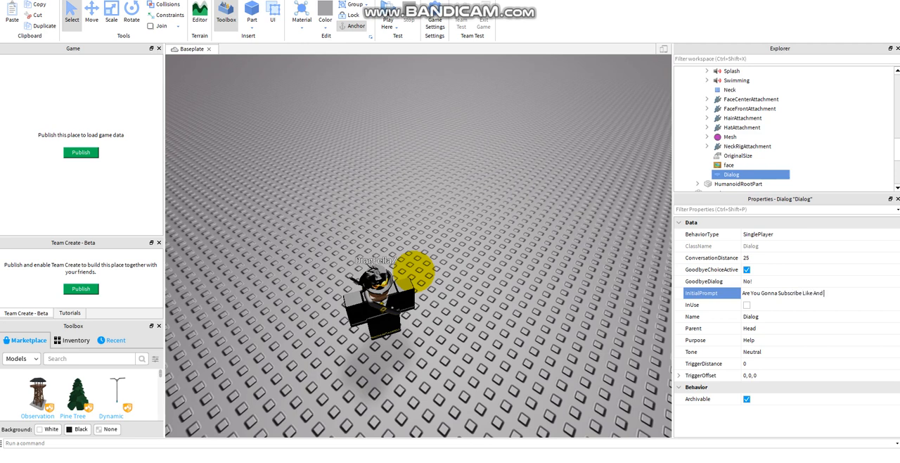
text(  Share For More Episodes?)
key(Return)
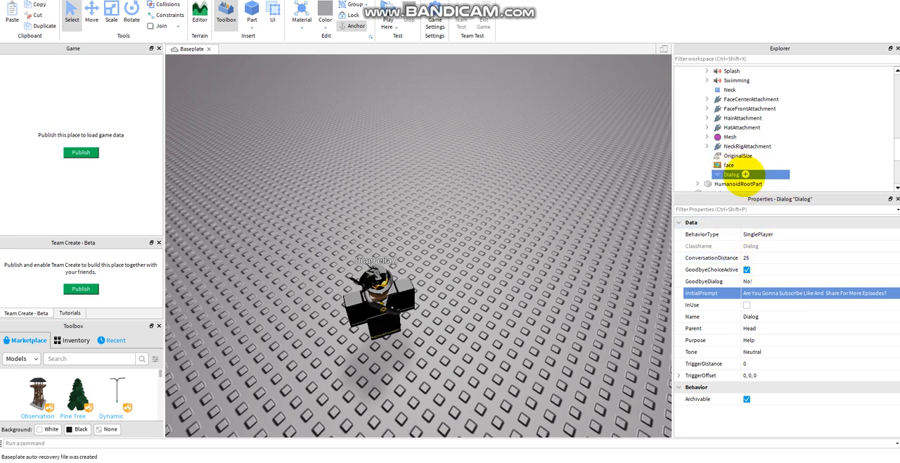
Insert a DialogChoice under the Dialog and select it.
click(745, 174)
click(751, 216)
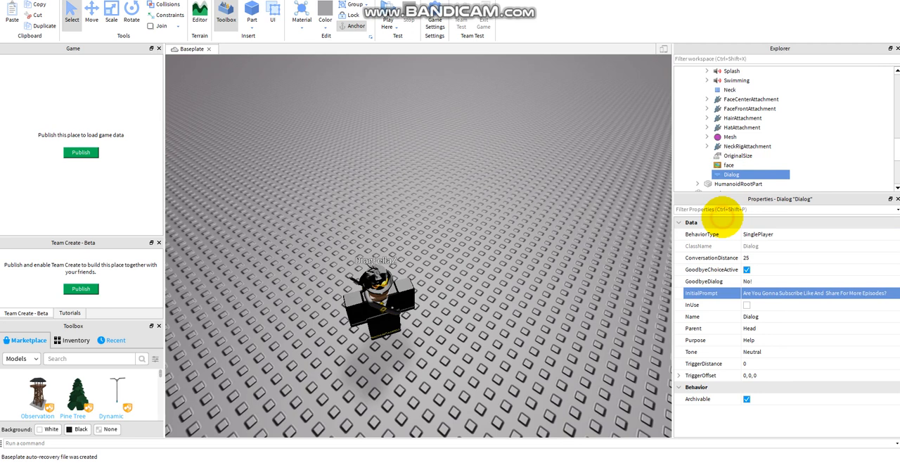
click(749, 184)
Set the DialogChoice's UserDialog to "Yes!".
click(747, 295)
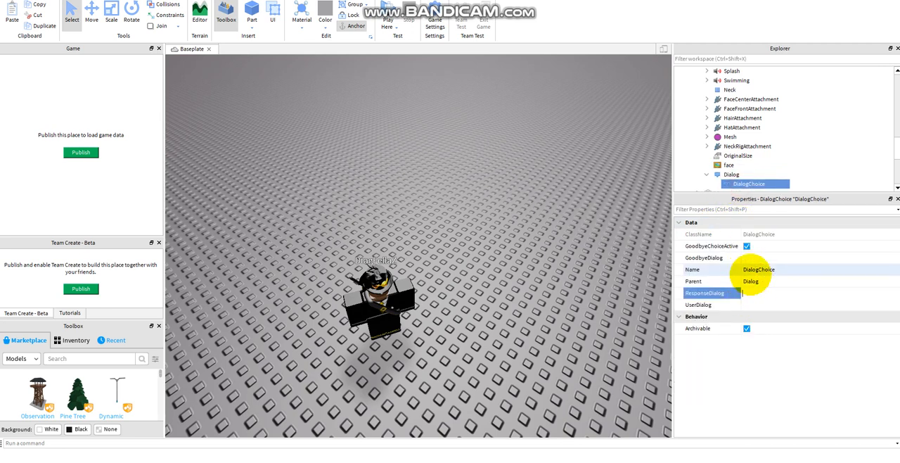
click(748, 294)
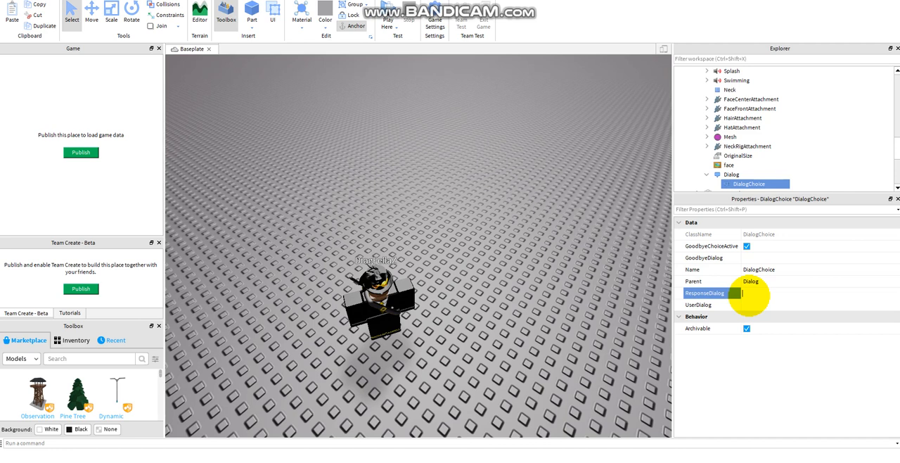
click(748, 302)
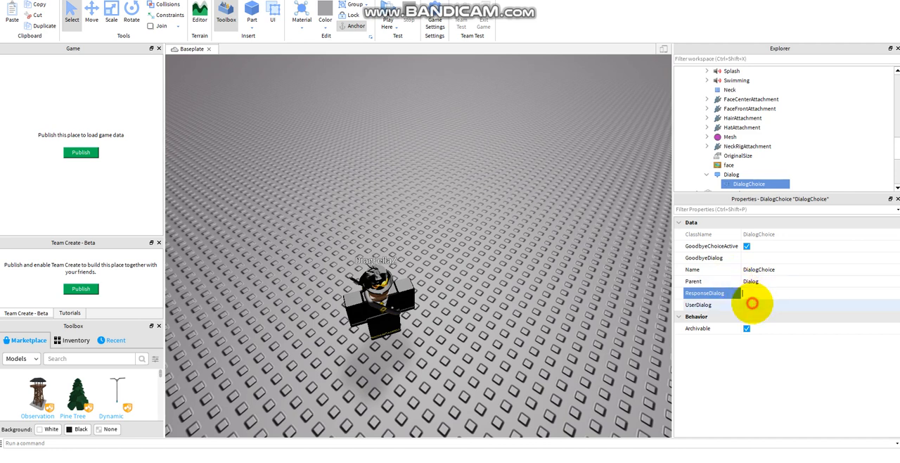
text(Yes!)
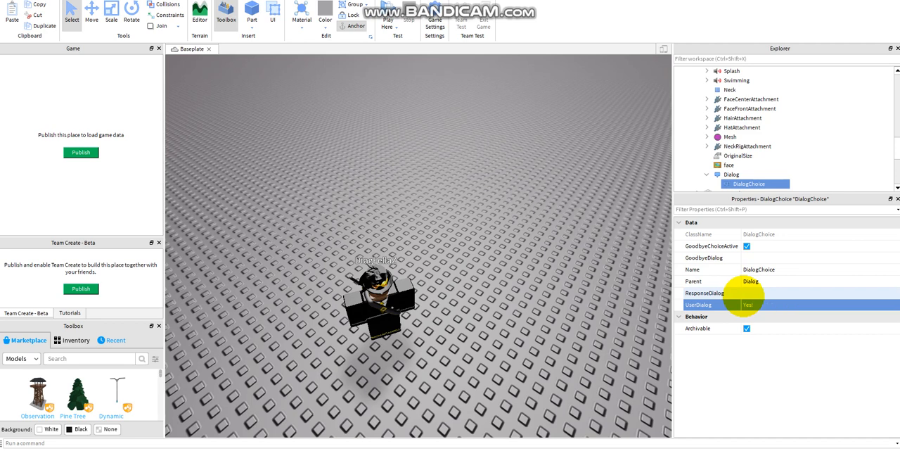
Set the DialogChoice's ResponseDialog to "Okay! Stay Tune For The Next Tutorials!".
click(744, 292)
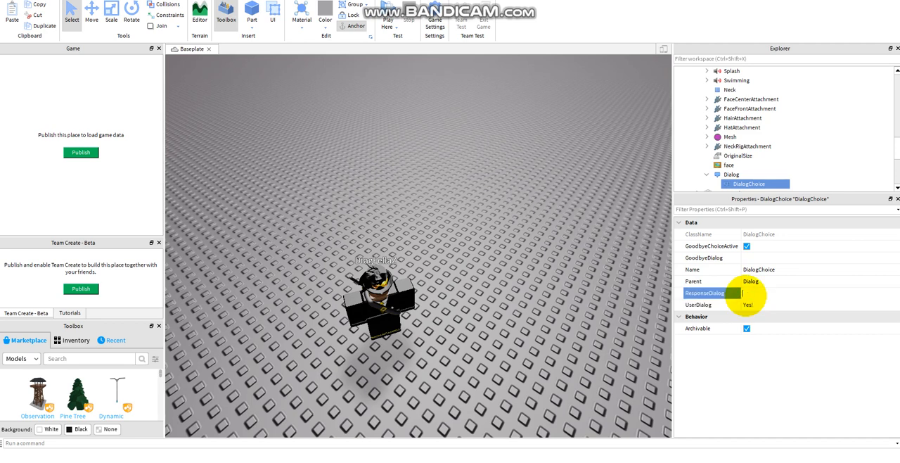
text(Okay! Stay Tune For The Next Tutorials!)
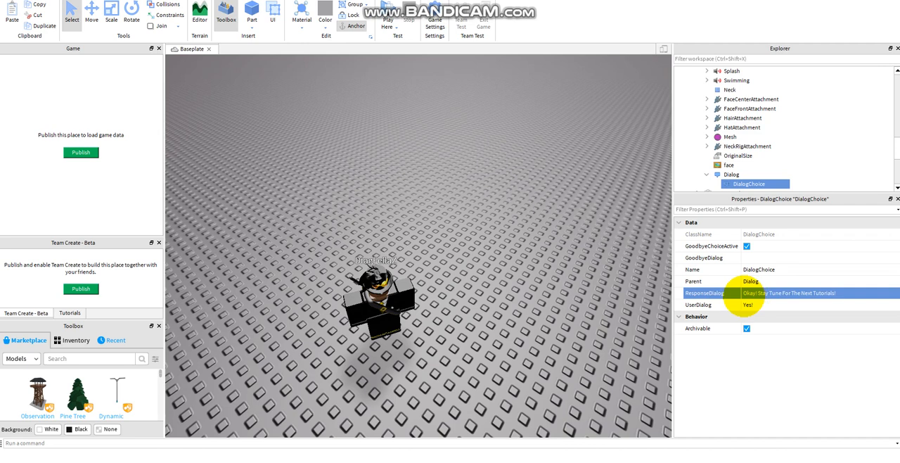
click(747, 305)
click(757, 303)
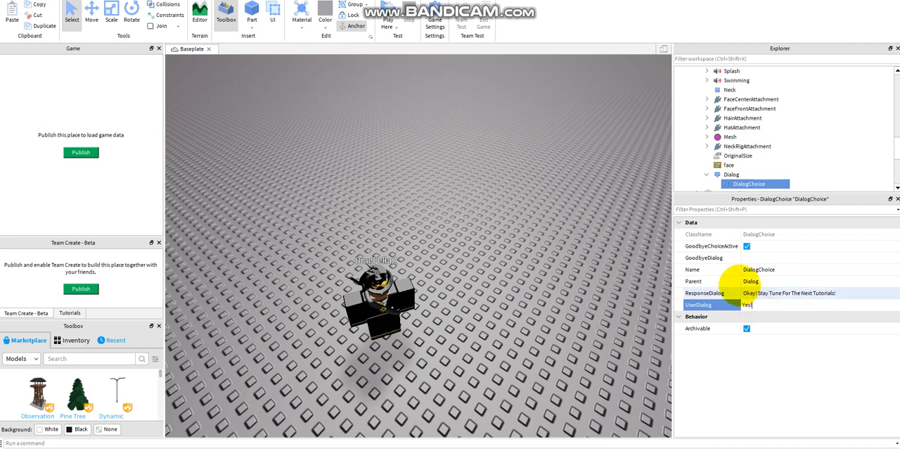
key(Return)
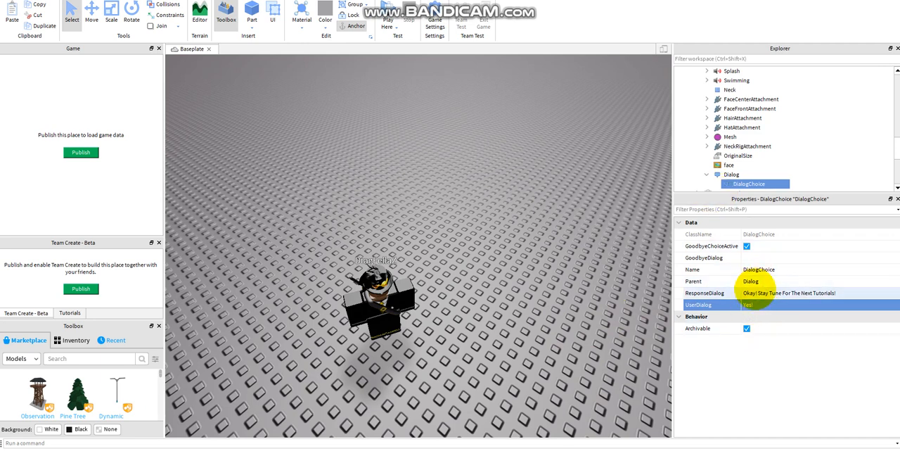
click(742, 174)
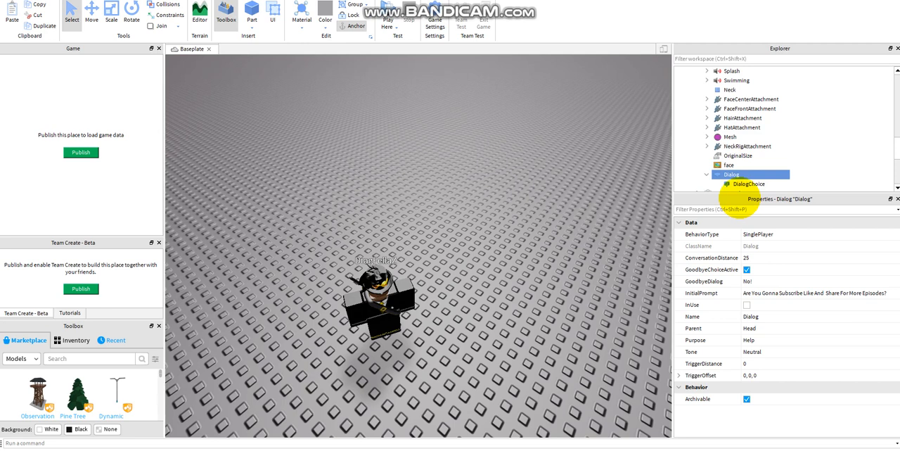
click(748, 183)
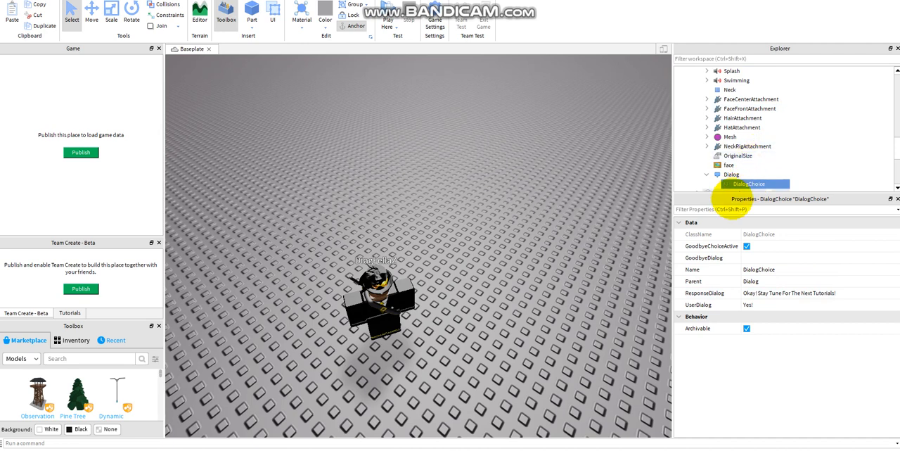
Playtest the conversation with the NPC, answering "No!" the first time and "Yes!" on a second run.
click(404, 14)
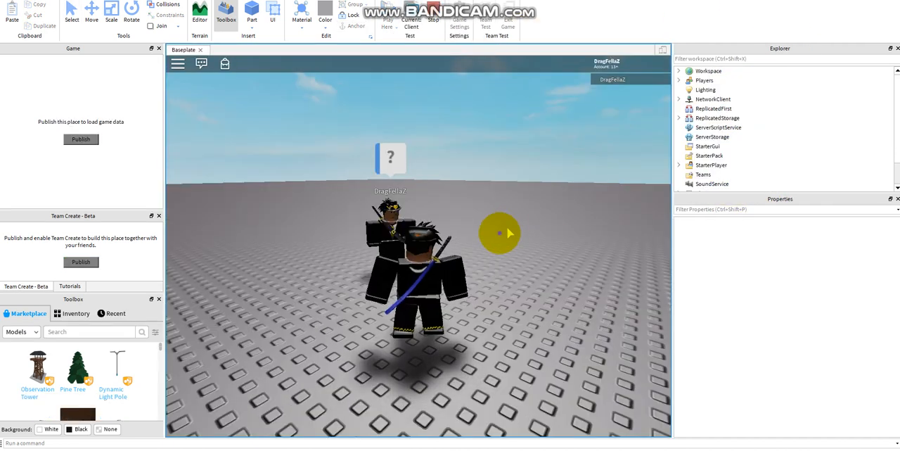
right_drag(506, 231, 504, 234)
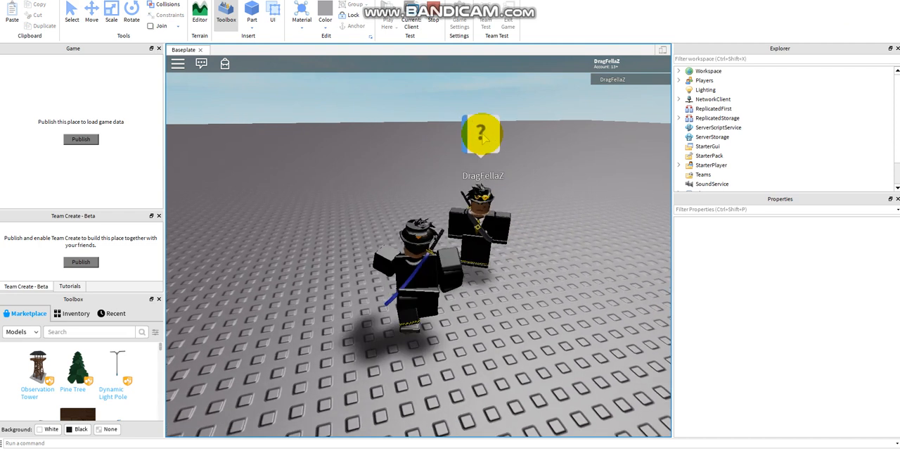
click(483, 137)
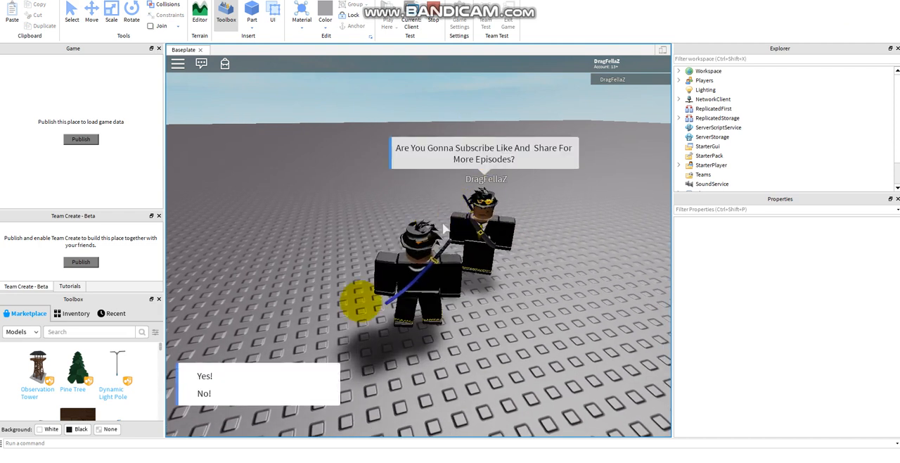
click(204, 393)
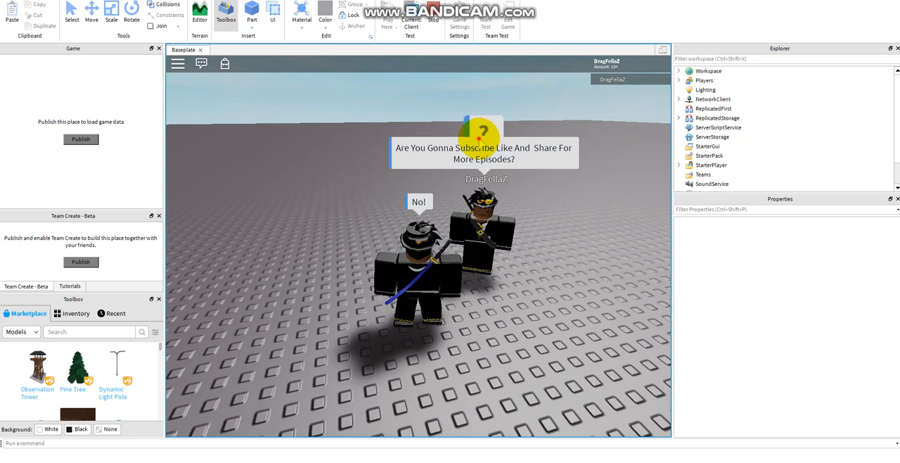
click(481, 134)
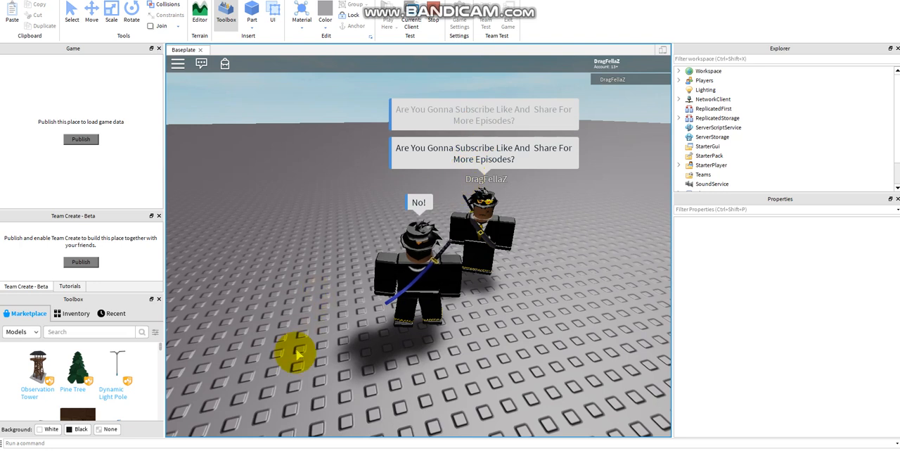
click(280, 367)
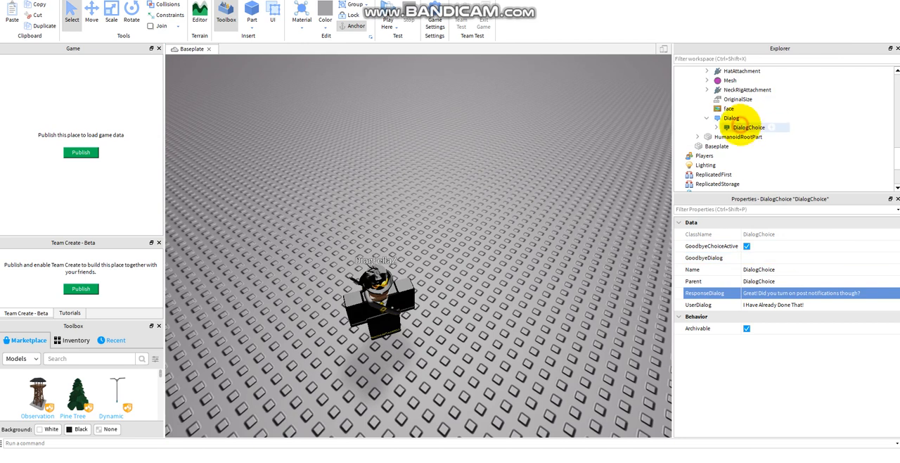
Select the DialogChoice directly under the Dialog to view its properties.
click(747, 128)
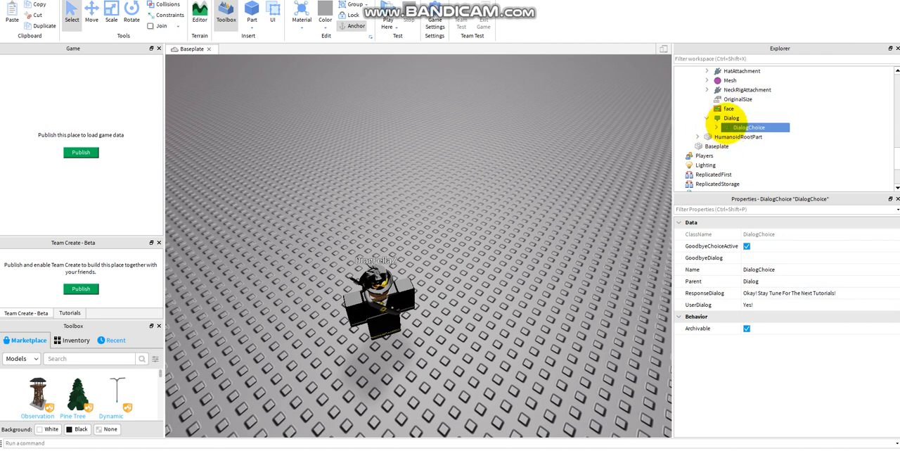
Expand the DialogChoice directly under the Dialog and select its nested DialogChoice to review its properties.
scroll(745, 120, down, 5)
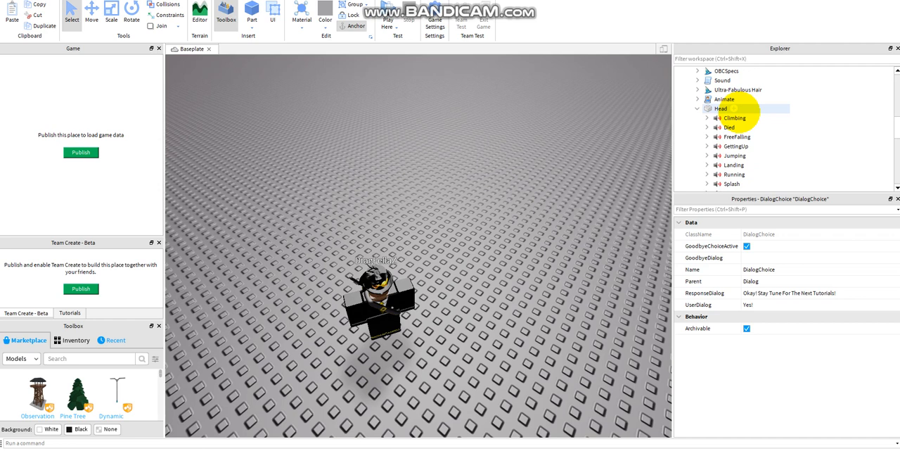
scroll(759, 147, down, 2)
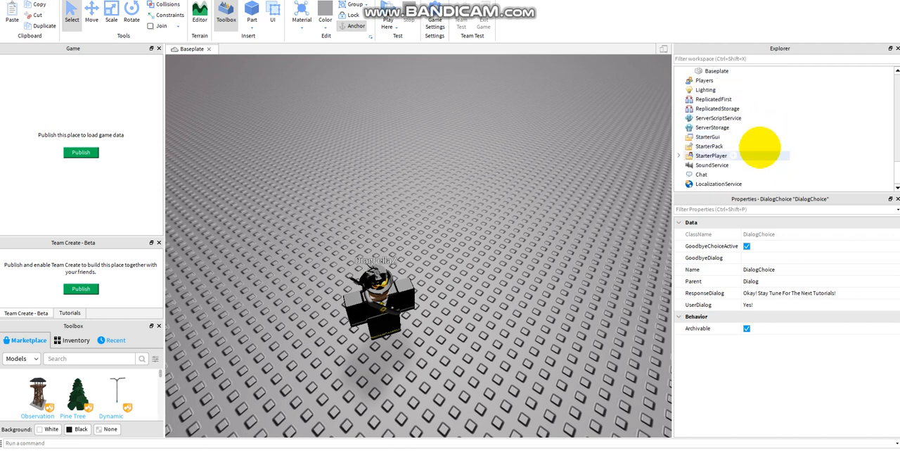
scroll(731, 130, up, 5)
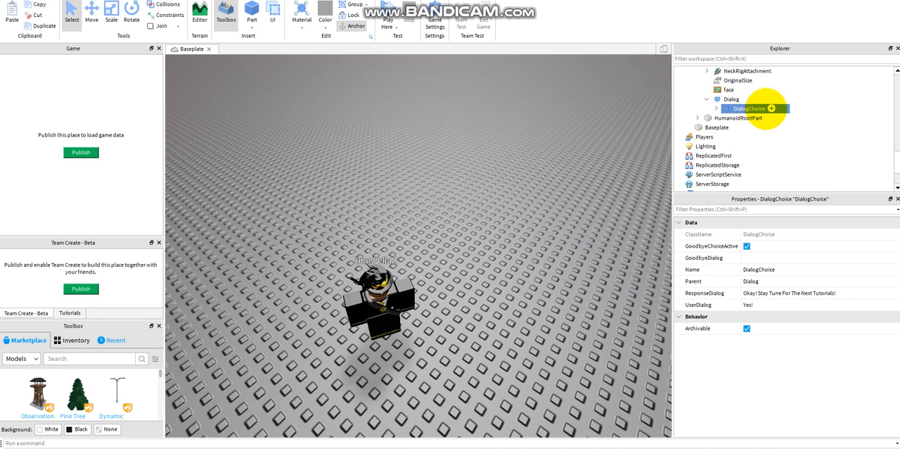
click(716, 109)
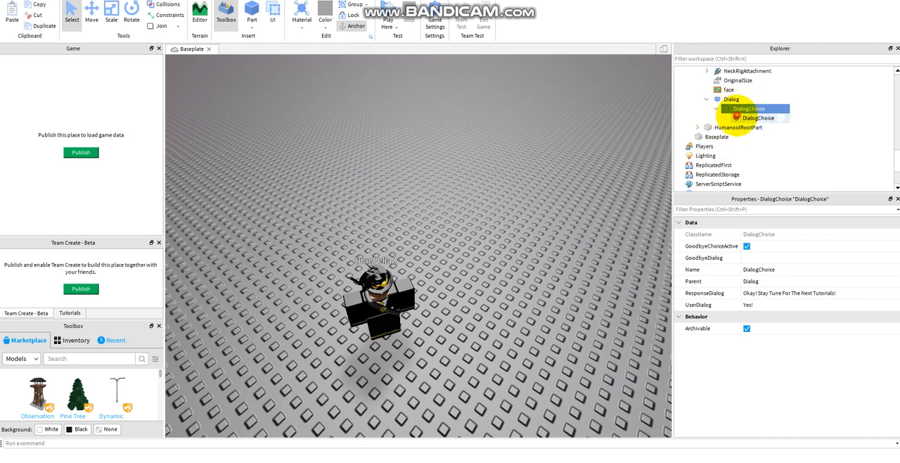
click(758, 118)
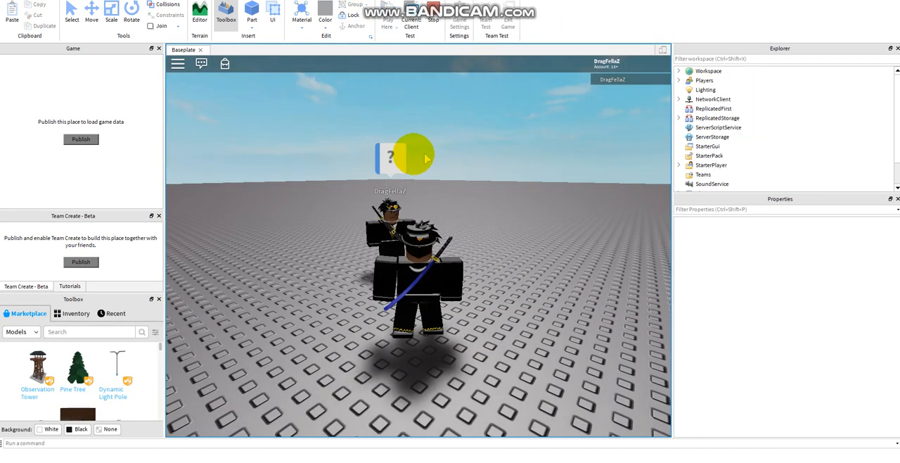
Playtest the NPC conversation, answering "Yes!" and following up with "I Have Already Done That!".
click(397, 157)
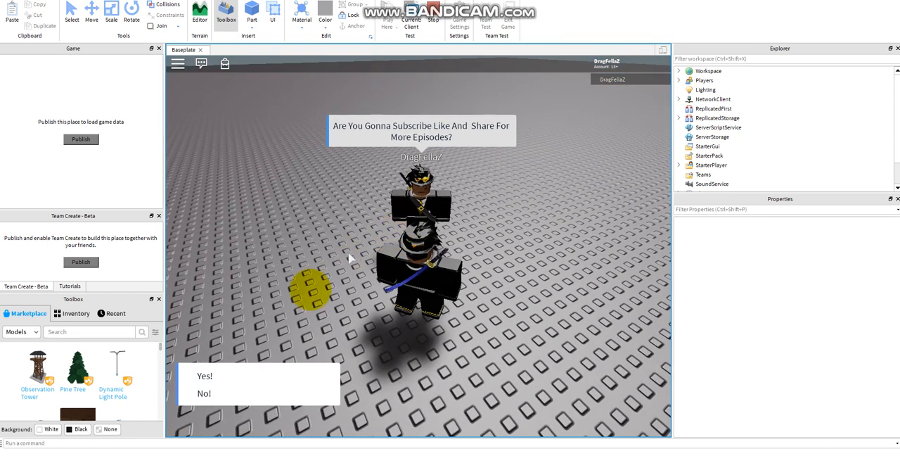
click(277, 377)
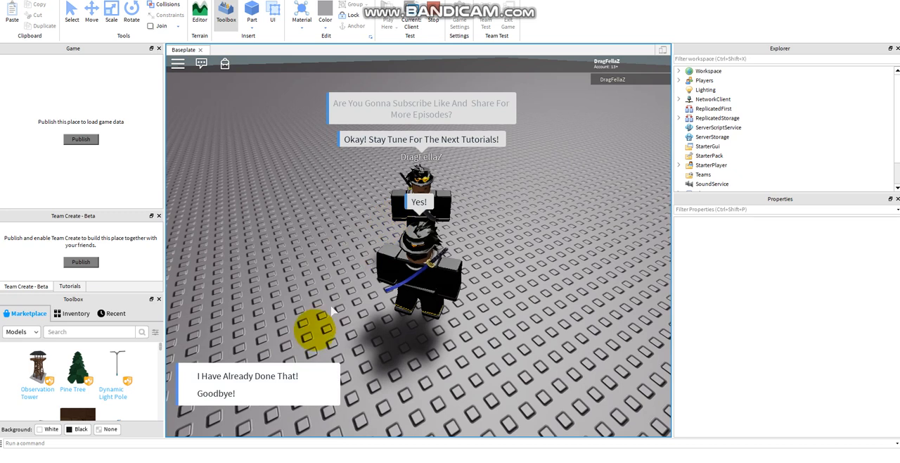
click(306, 375)
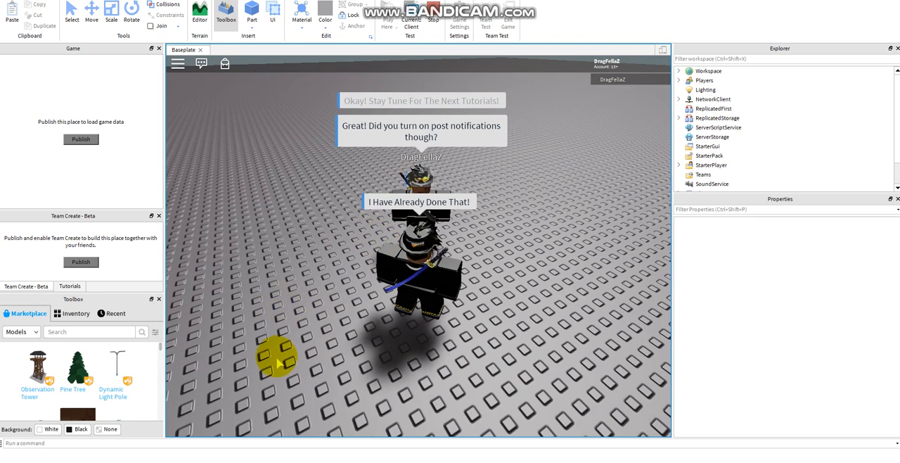
mouse_move(318, 347)
right_down()
mouse_move(301, 354)
mouse_move(308, 346)
right_up()
right_drag(389, 204, 387, 201)
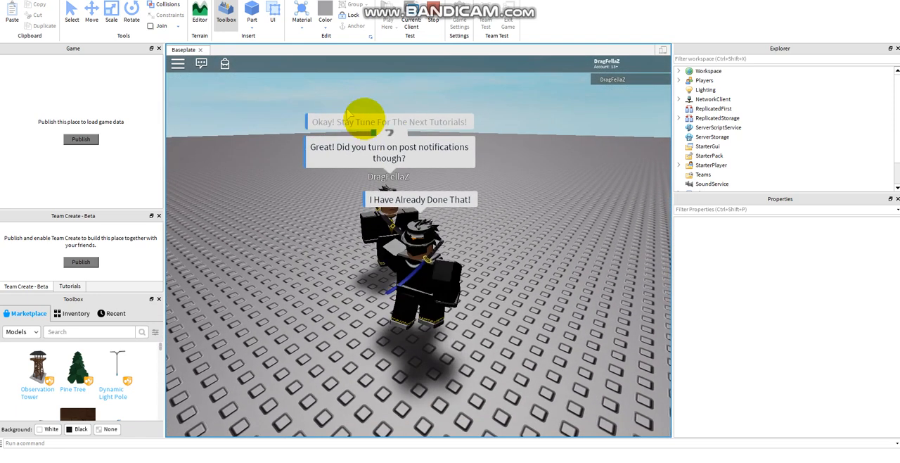
Restart the NPC conversation twice in the playtest, answering "No!" each time and moving the character around between the two runs.
click(393, 137)
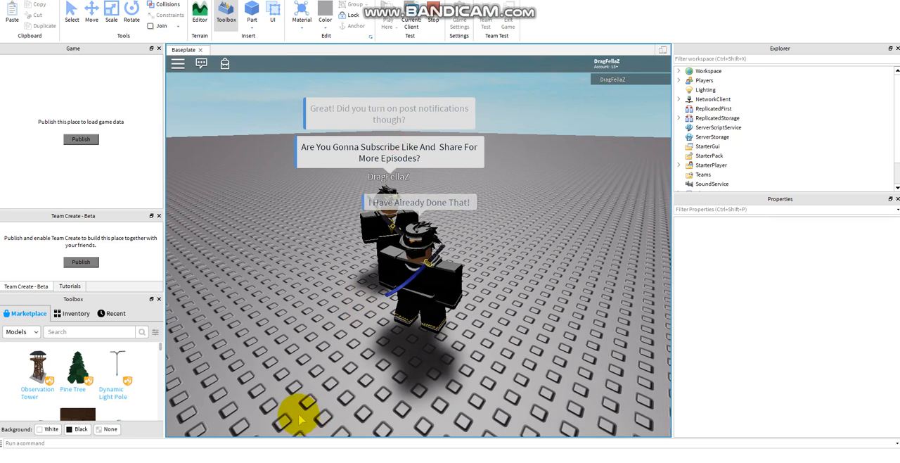
click(281, 394)
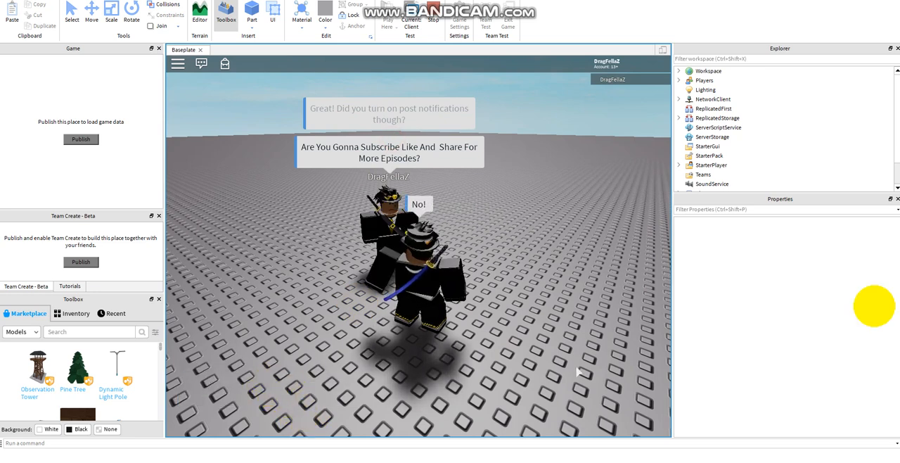
key(s)
key(a)
key(d)
key(a)
key(d)
key(s)
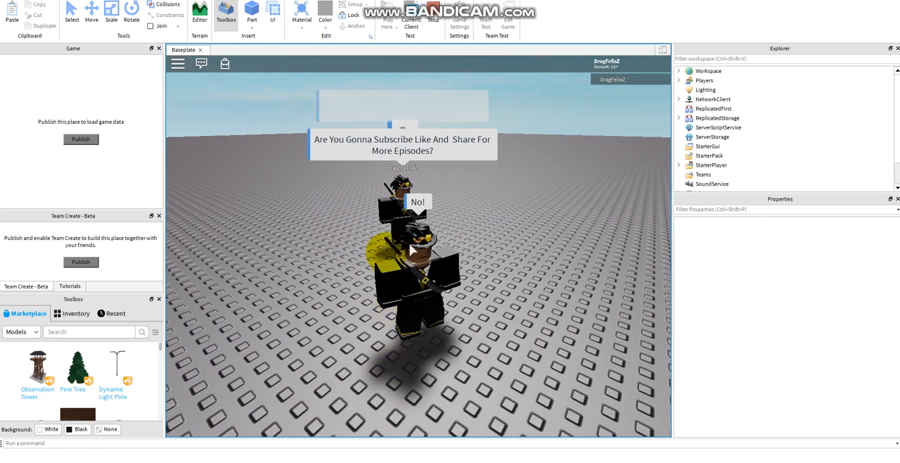
click(415, 140)
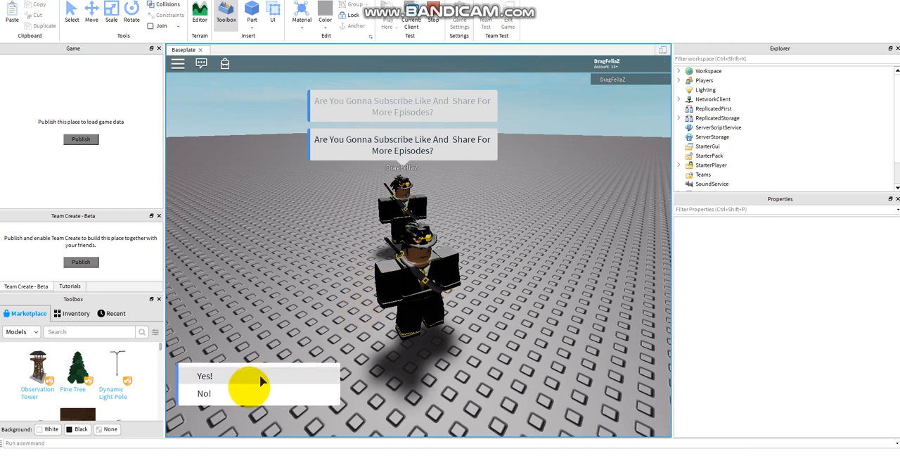
click(248, 391)
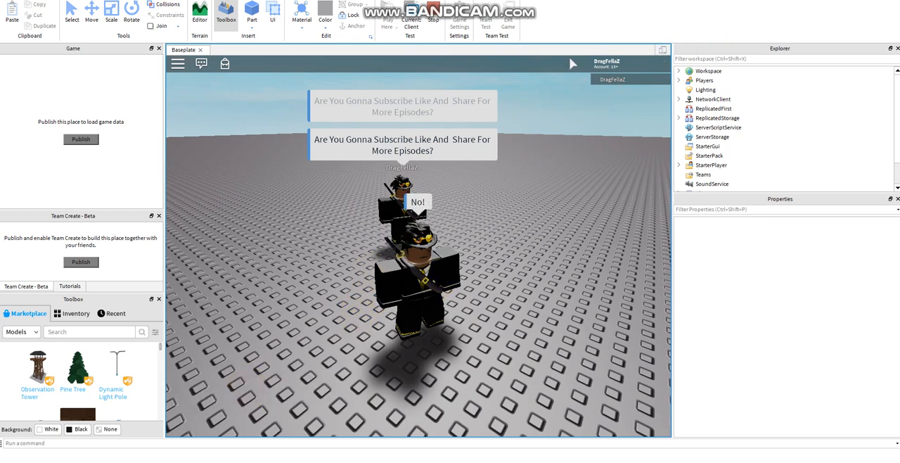